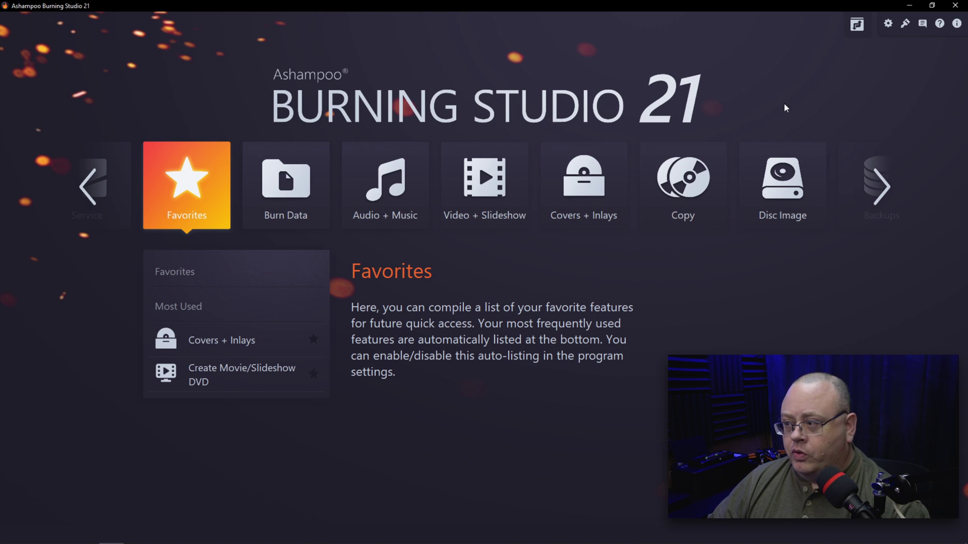
- Switch the home screen to the classic list menu and show the Burn Data section
click(858, 30)
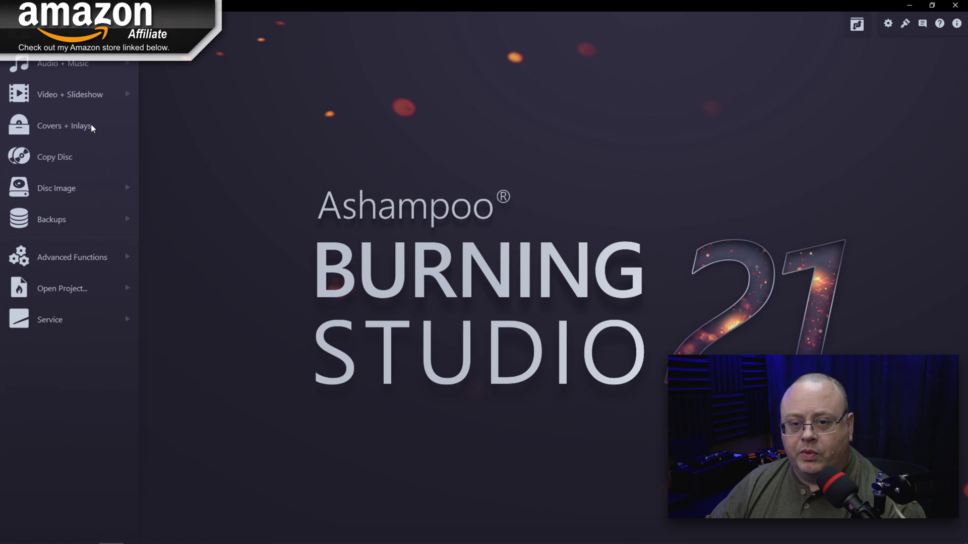
mouse_move(71, 32)
mouse_move(83, 101)
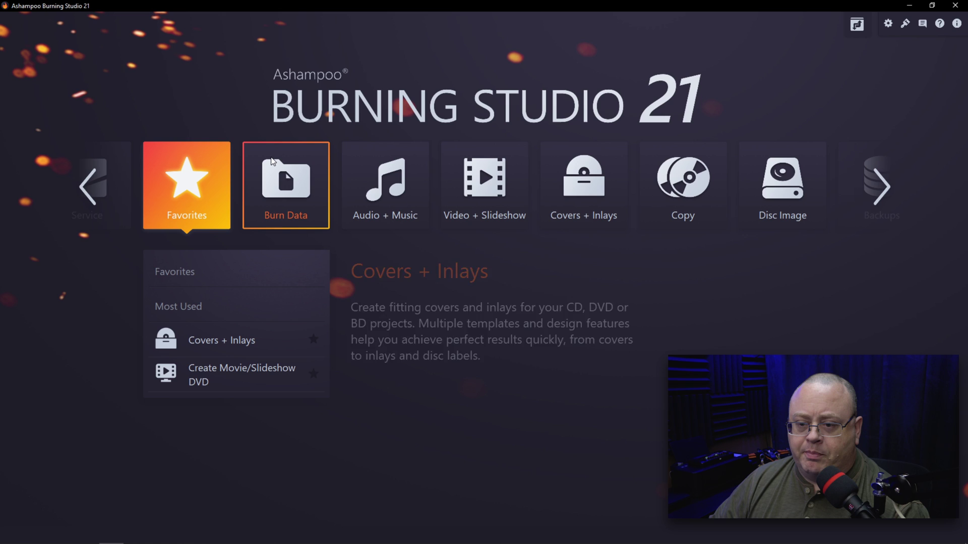
click(272, 160)
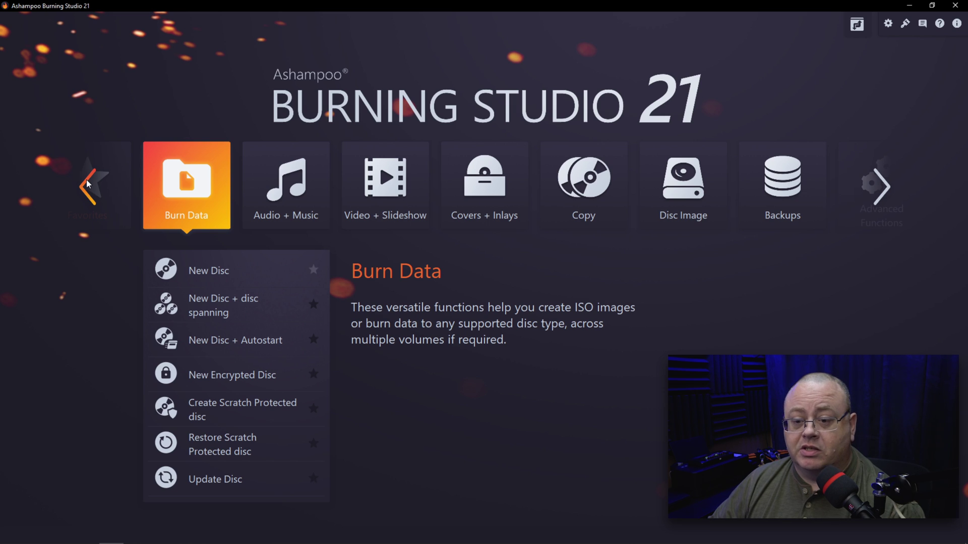
- Return to Favorites and look over its entries, including the pinned New Disc
click(89, 174)
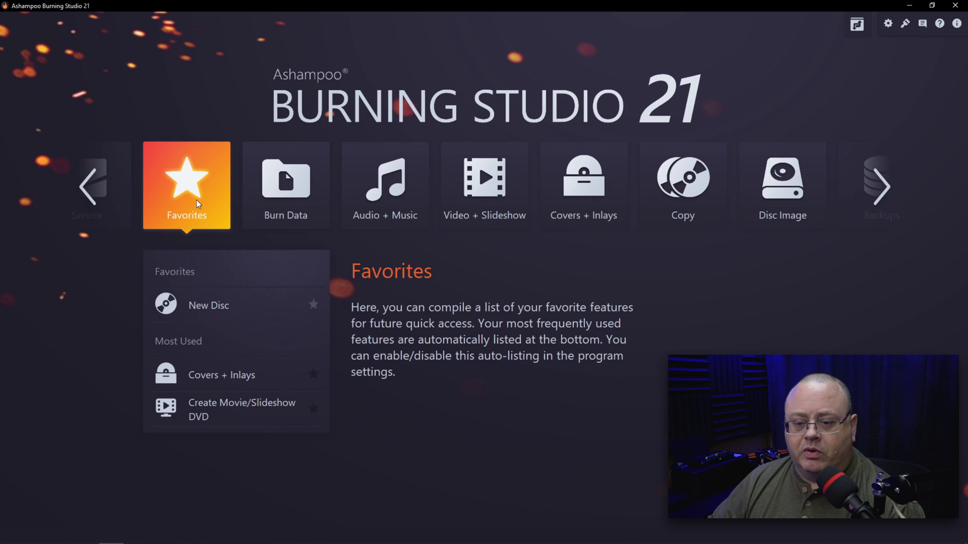
mouse_move(264, 304)
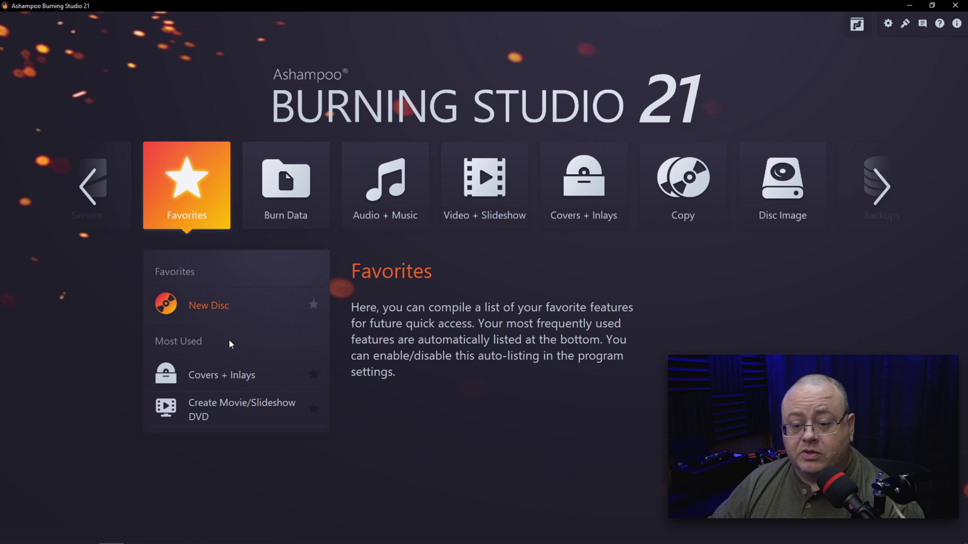
mouse_move(239, 405)
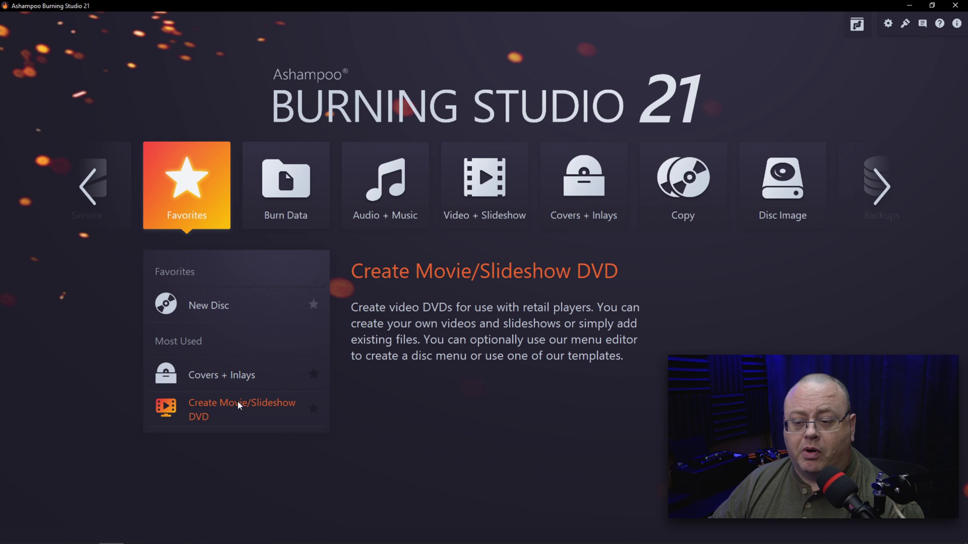
mouse_move(230, 373)
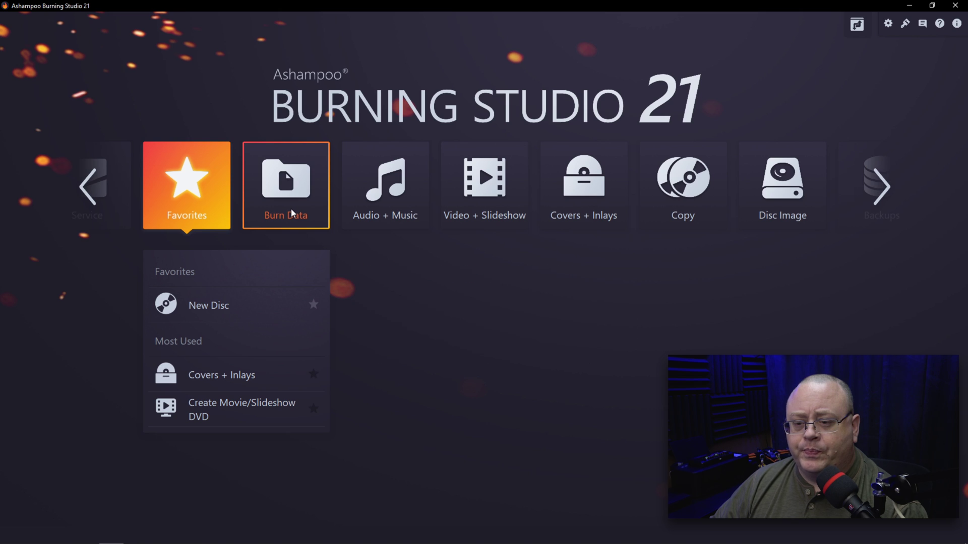
click(288, 182)
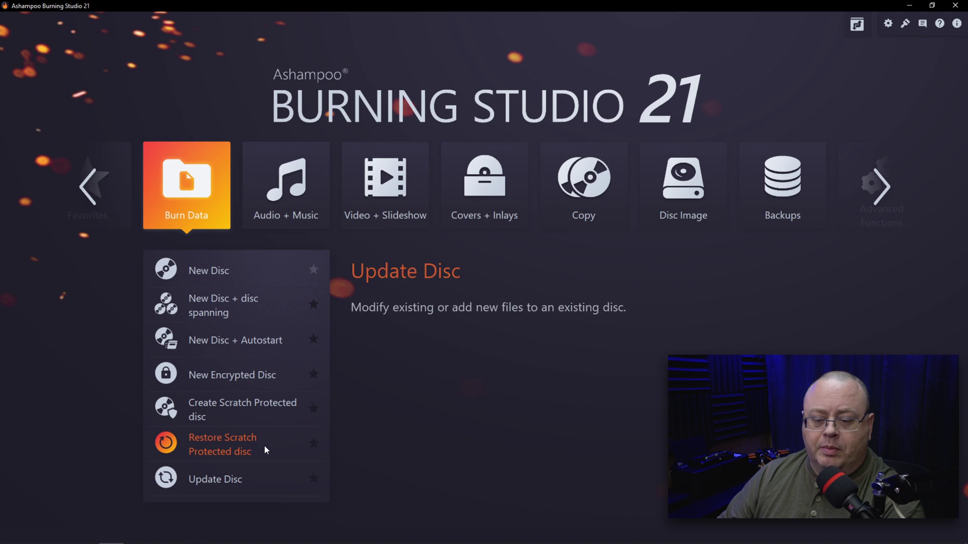
- Review the remaining Burn Data options, such as Restore Scratch Protected disc and Update Disc
mouse_move(266, 450)
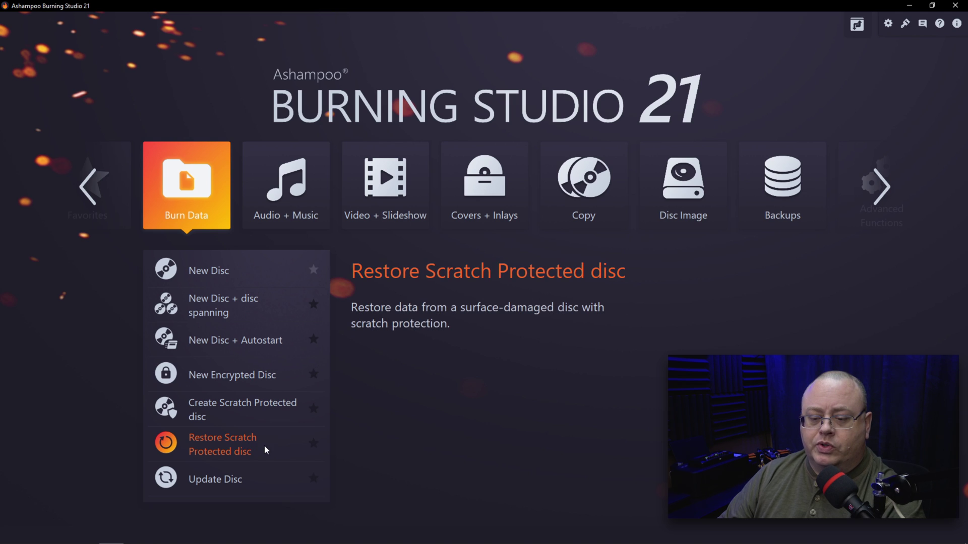
- Show the Audio + Music tasks and read the Create Audio CD, Rip Audio CD and Car-Hifi descriptions
click(293, 173)
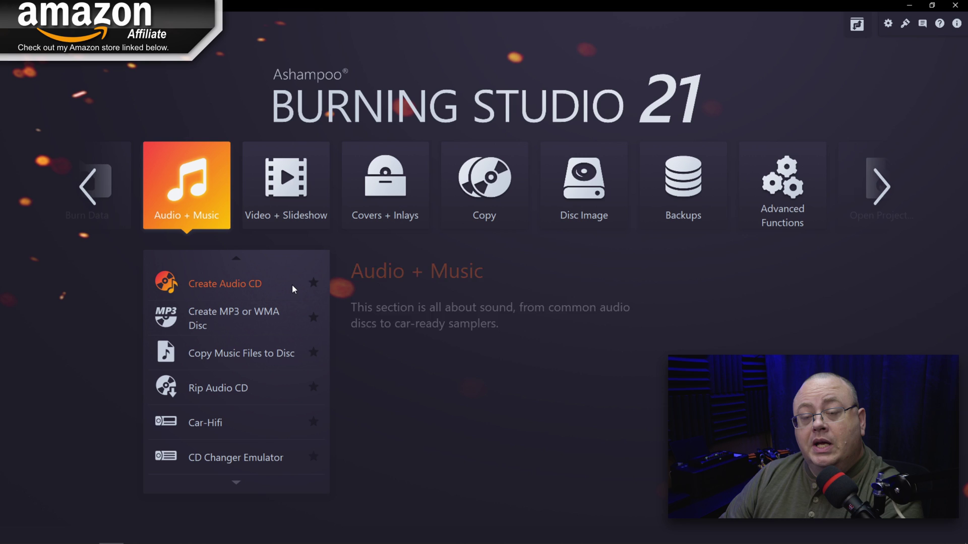
mouse_move(285, 293)
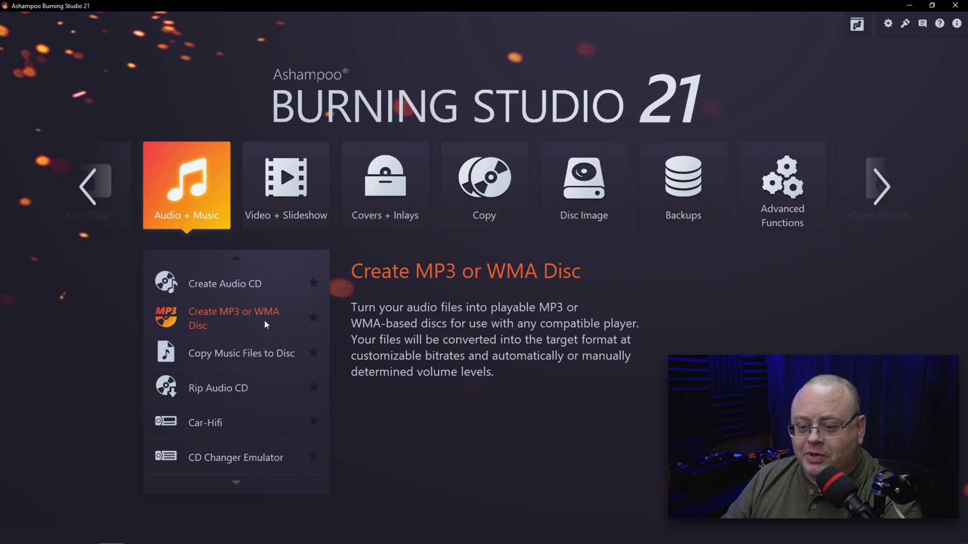
mouse_move(253, 364)
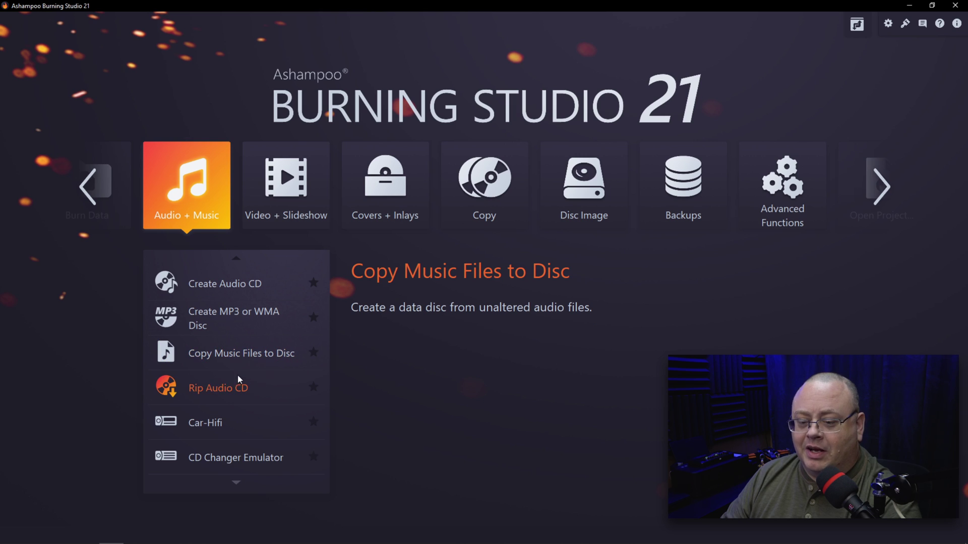
mouse_move(213, 391)
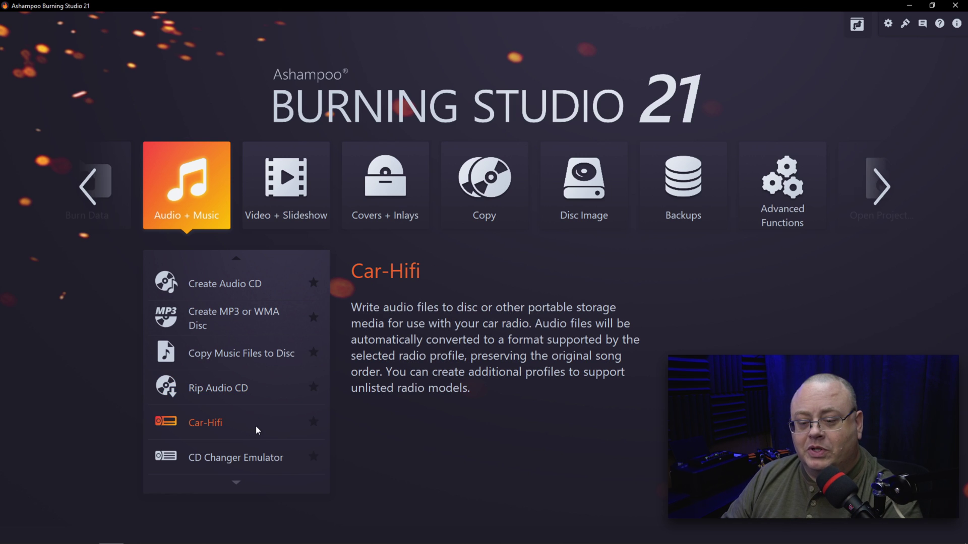
- Launch the Car-Hifi module and choose A-SURE Android Radio as the target car radio
click(211, 422)
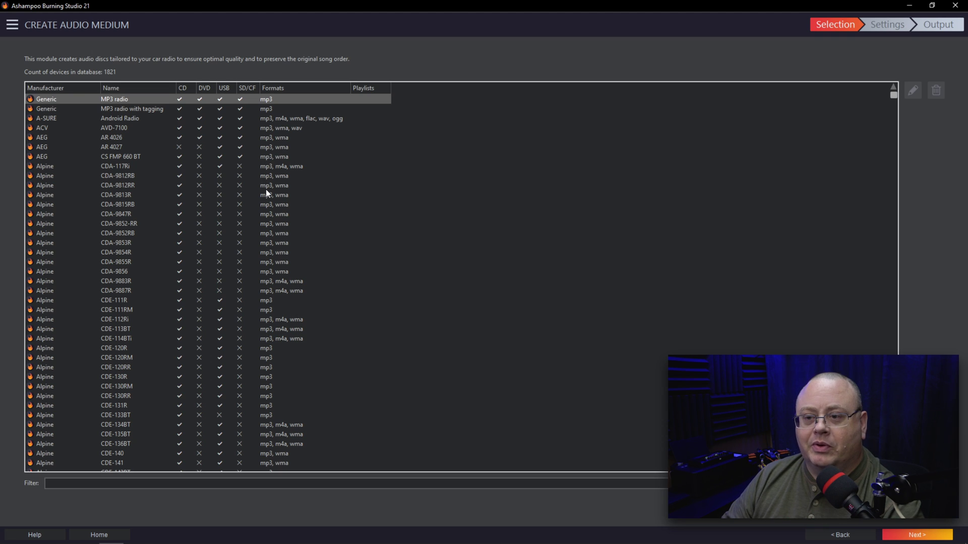
click(50, 119)
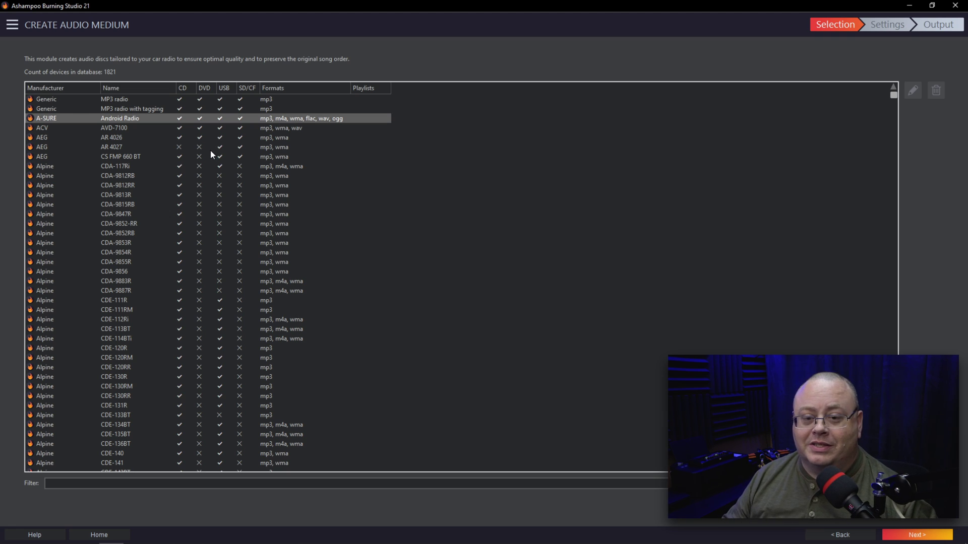
- Browse the car radio list down to the Kenwood models, then return to Audio + Music
scroll(248, 223, down, 3)
scroll(248, 224, down, 20)
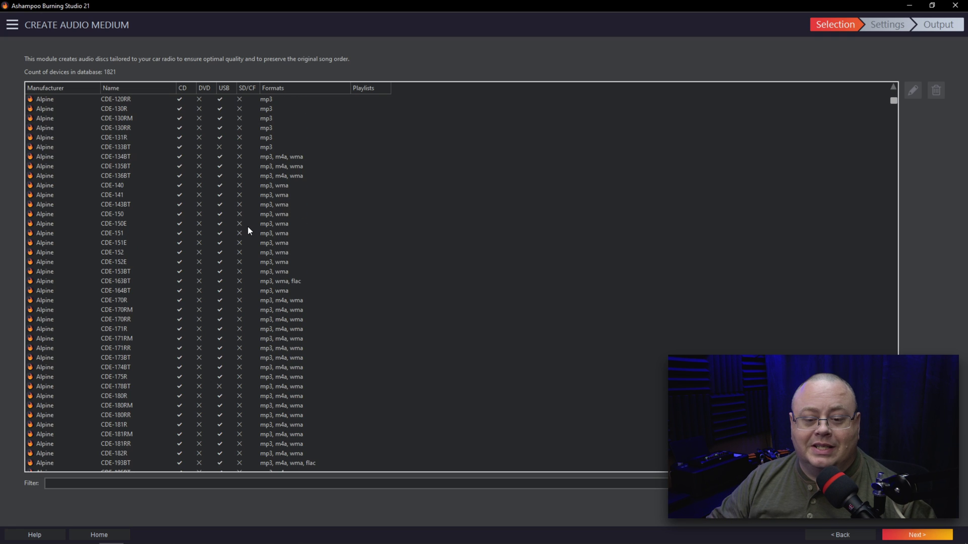
scroll(71, 280, down, 12)
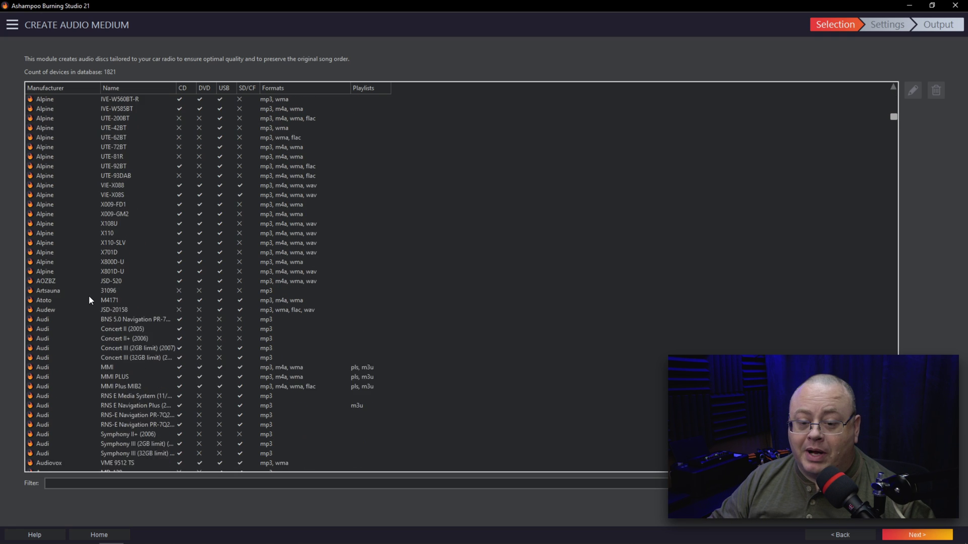
scroll(70, 227, down, 8)
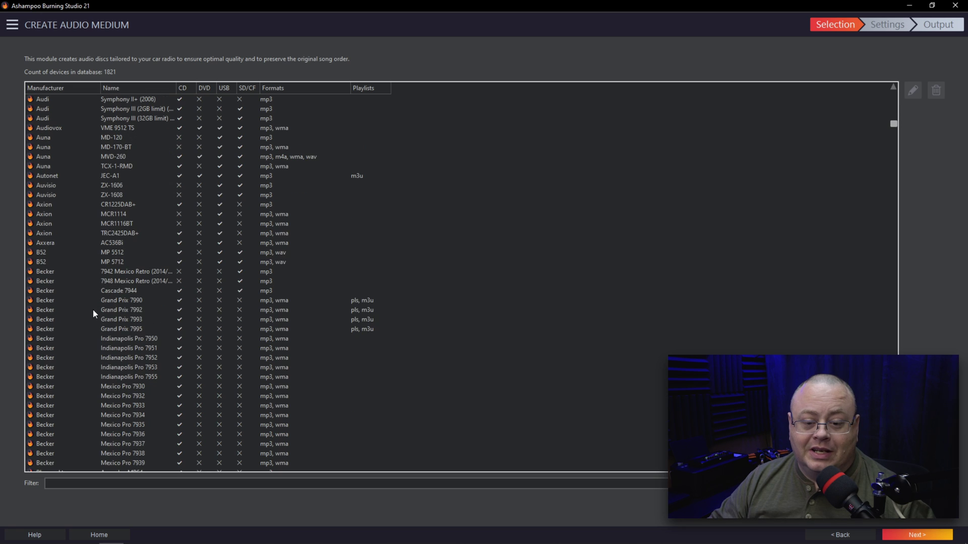
scroll(62, 329, down, 20)
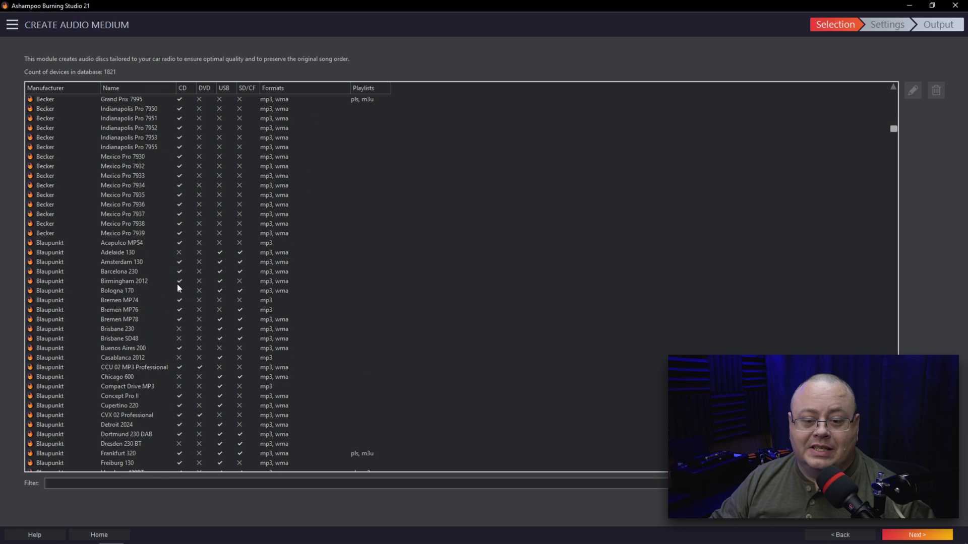
scroll(97, 288, down, 20)
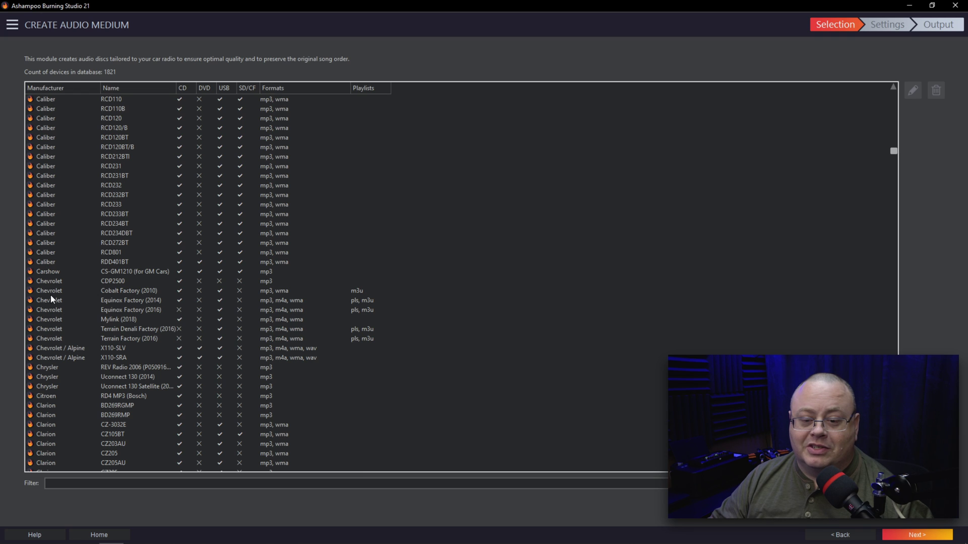
scroll(144, 274, down, 8)
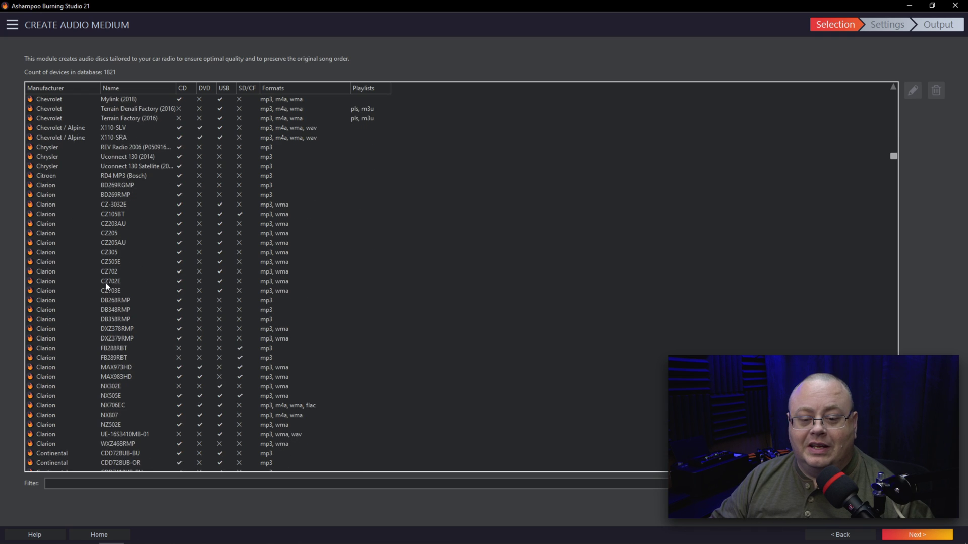
scroll(96, 293, down, 12)
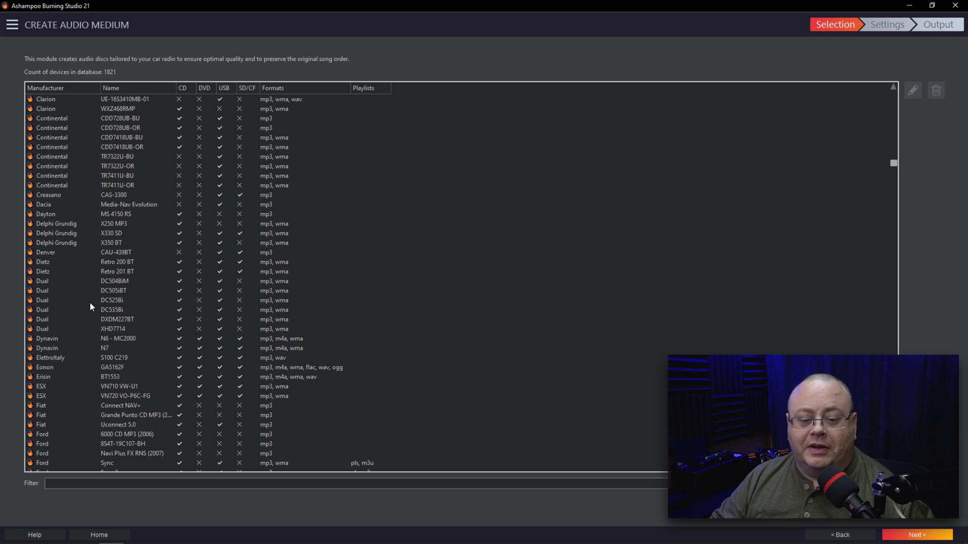
scroll(95, 304, down, 13)
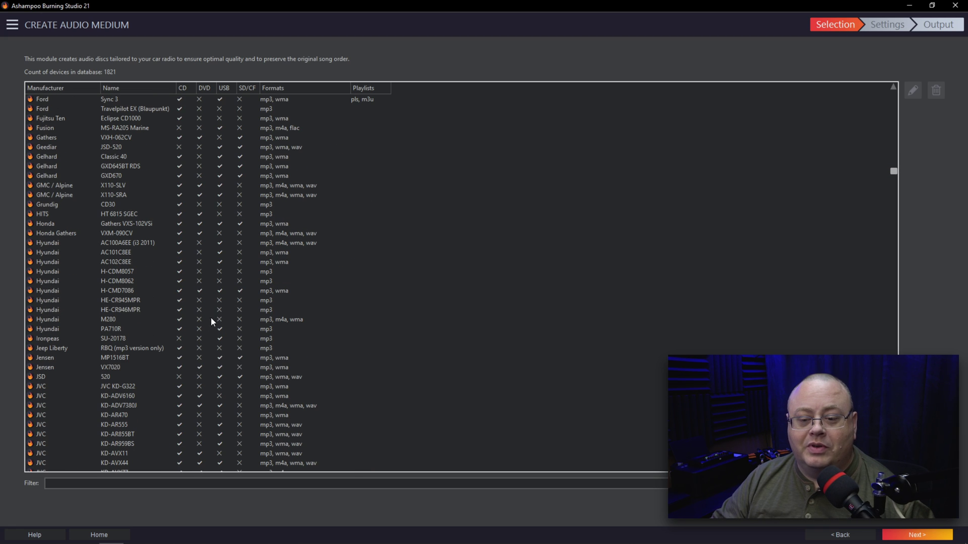
scroll(194, 327, down, 8)
scroll(193, 325, down, 20)
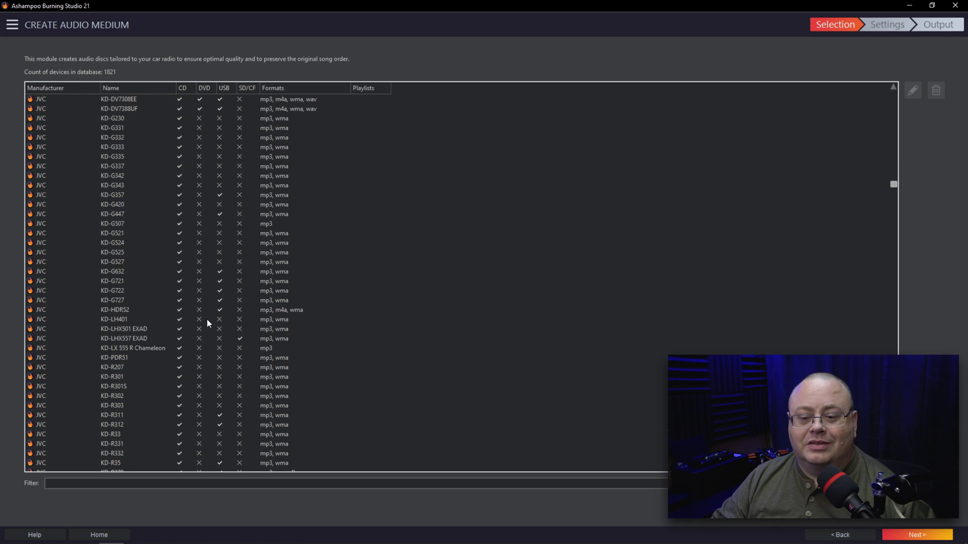
scroll(219, 328, down, 20)
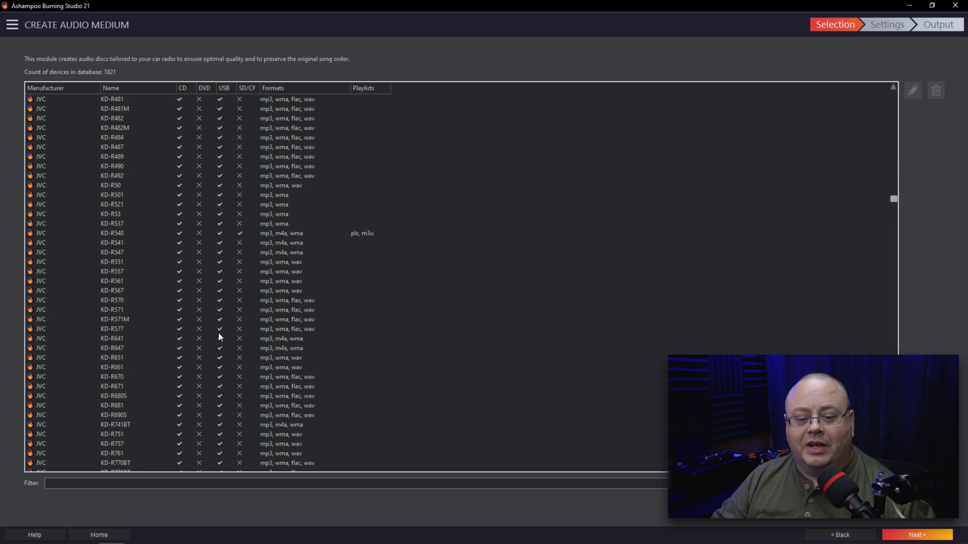
scroll(221, 328, down, 6)
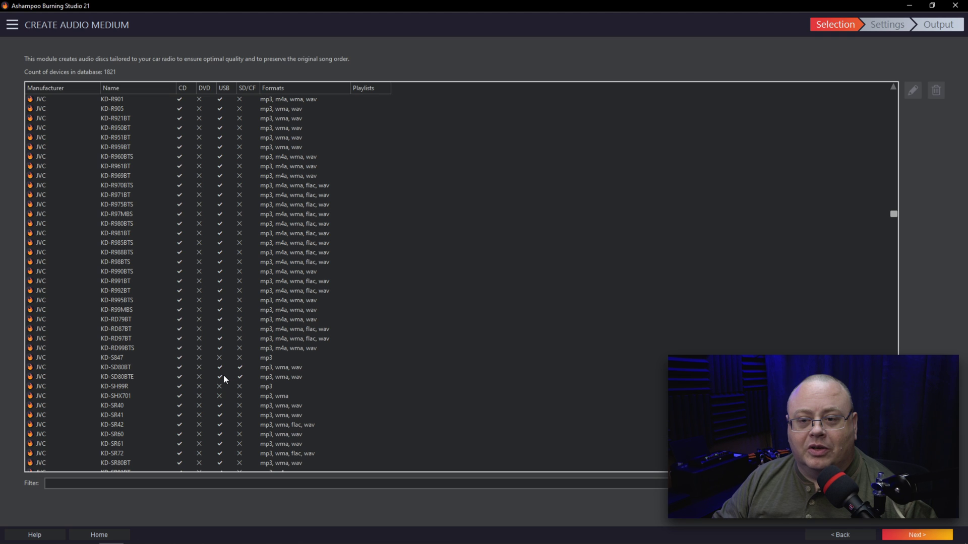
scroll(223, 376, down, 15)
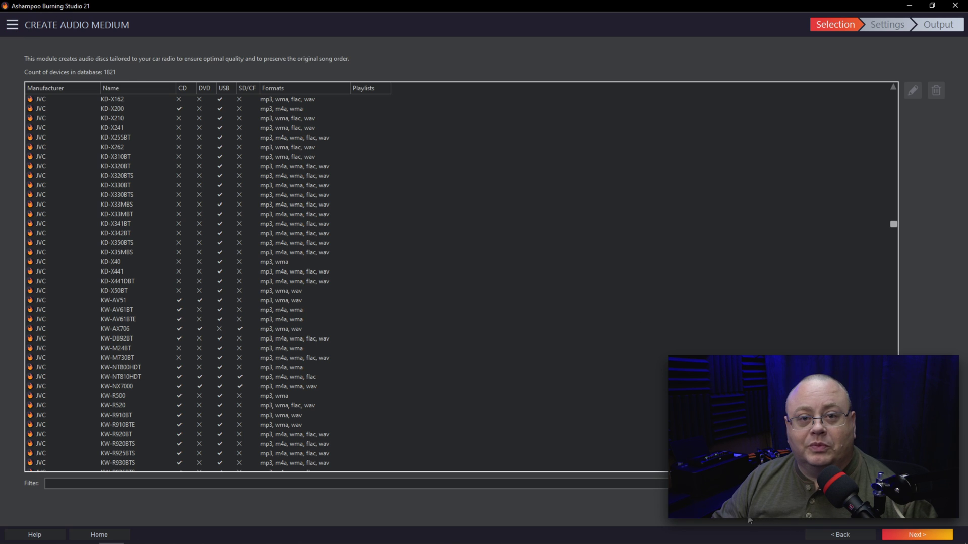
scroll(191, 310, down, 18)
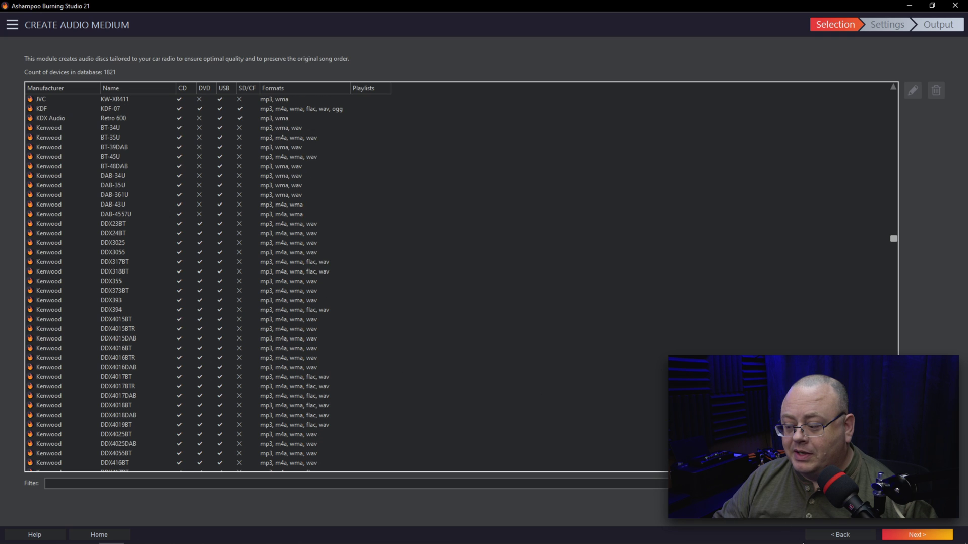
click(849, 533)
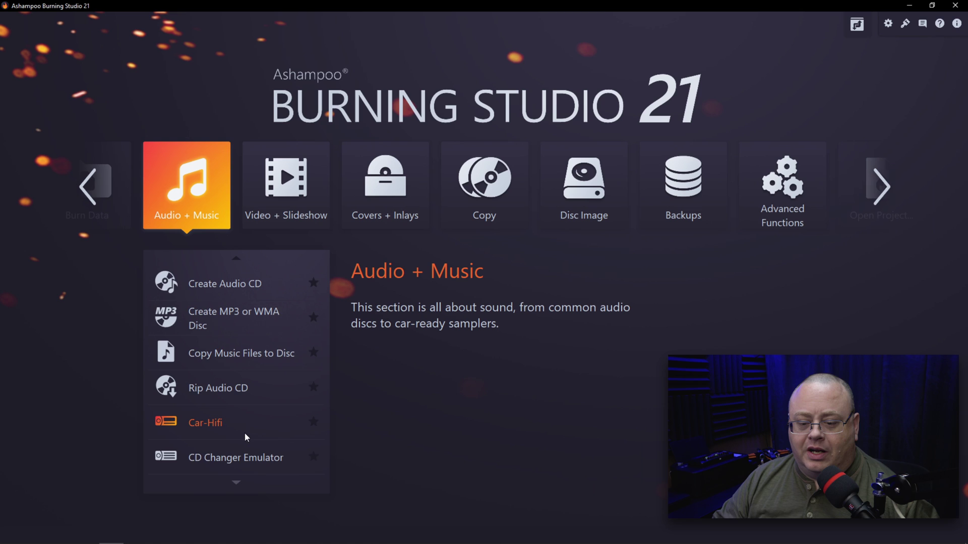
- Scroll the Audio + Music list and read the MP3 Player description
scroll(262, 418, down, 2)
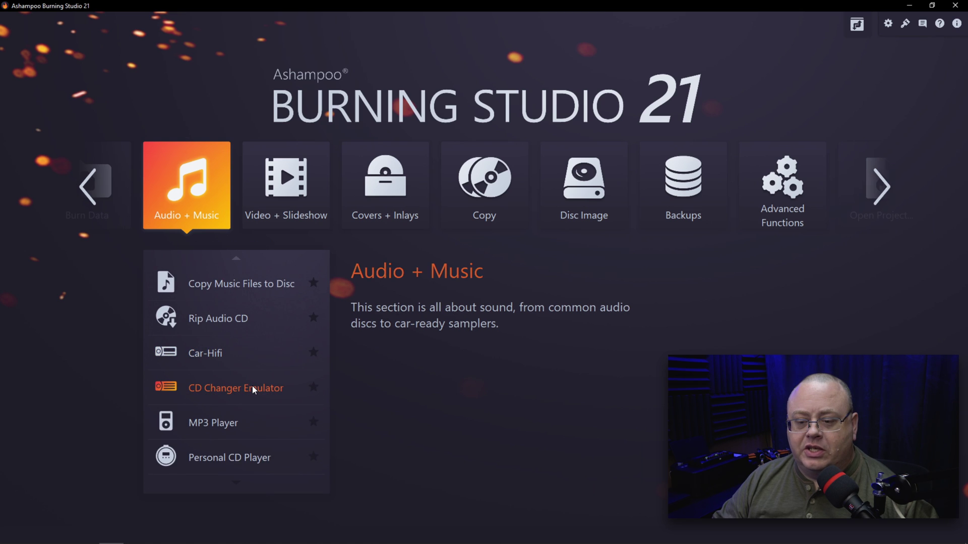
mouse_move(251, 389)
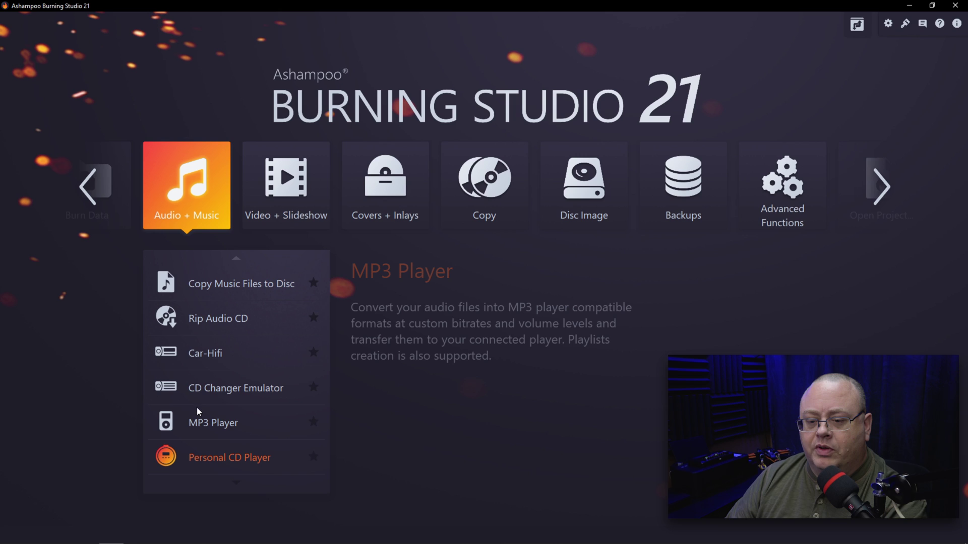
click(238, 453)
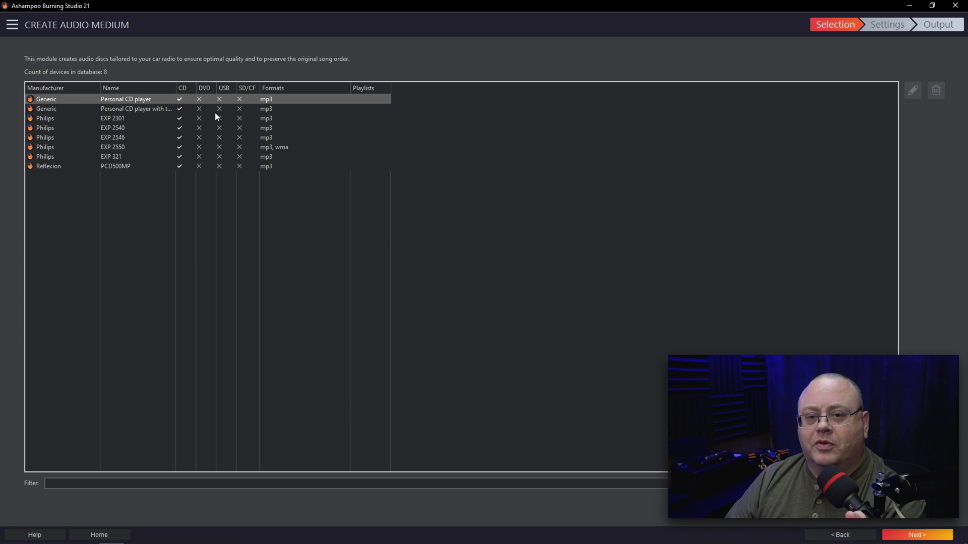
click(854, 533)
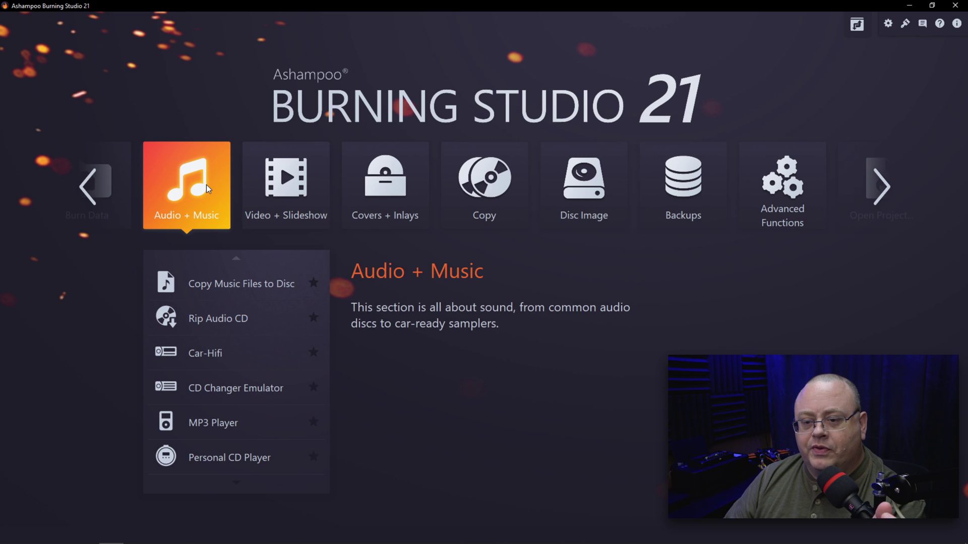
- View the Video + Slideshow tasks, then switch to the Covers + Inlays section
click(284, 166)
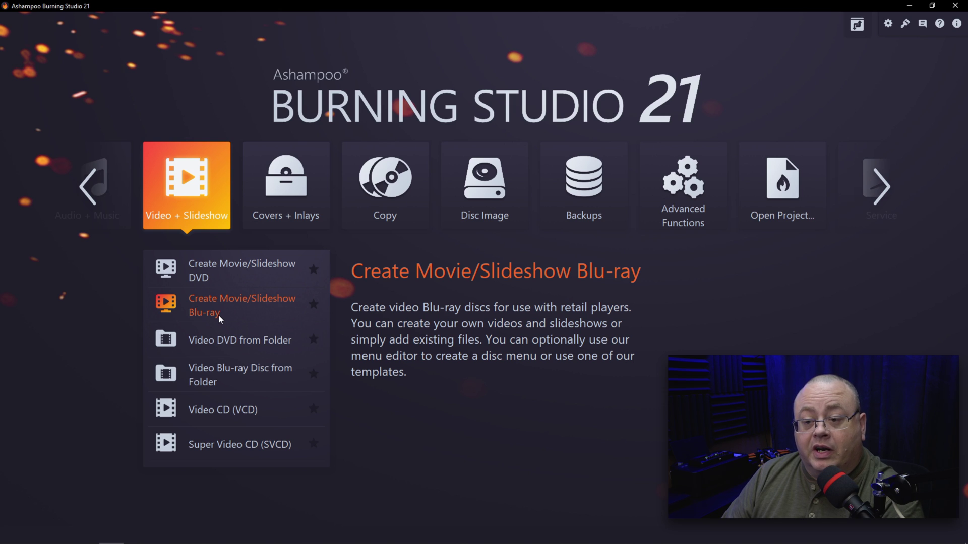
click(277, 169)
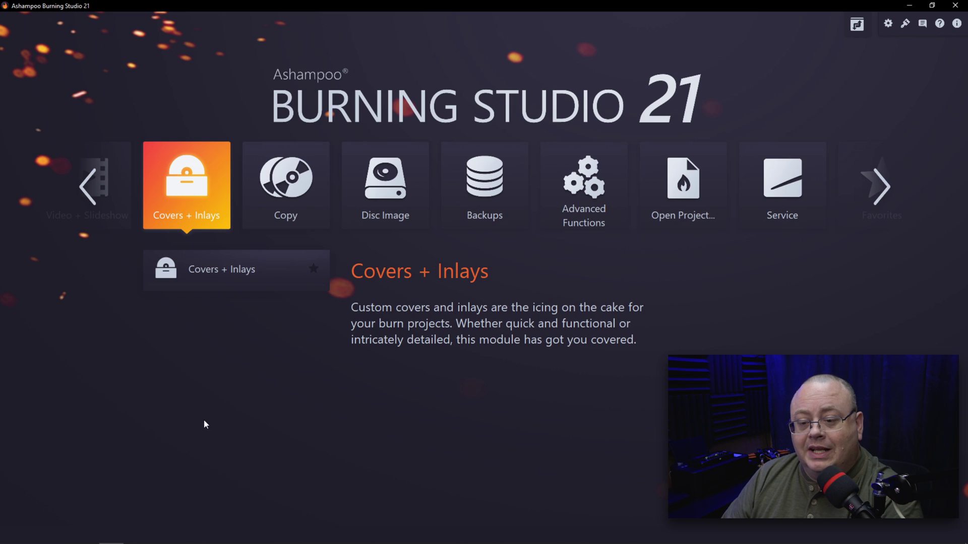
- Launch the Covers + Inlays designer and pick DVD Case after checking Blu-ray Case formats
click(203, 275)
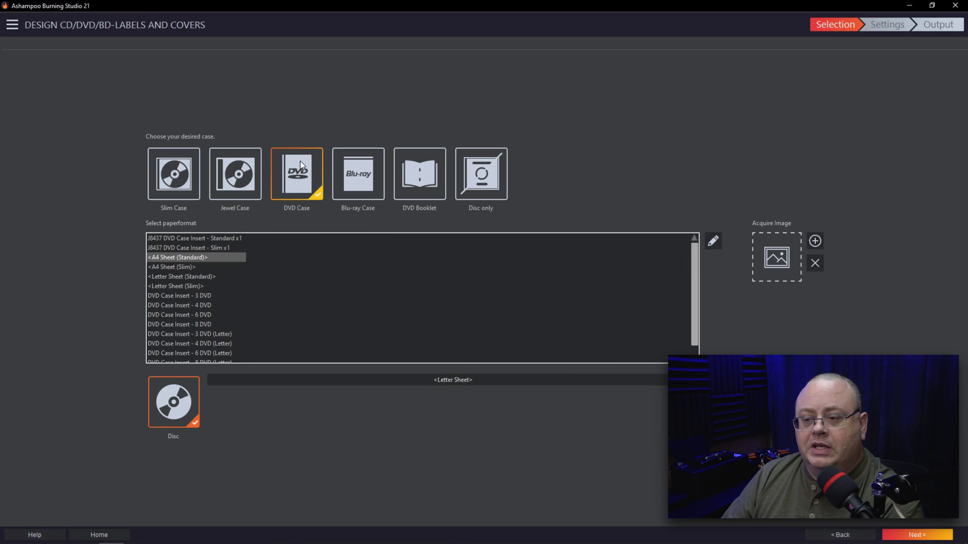
click(353, 171)
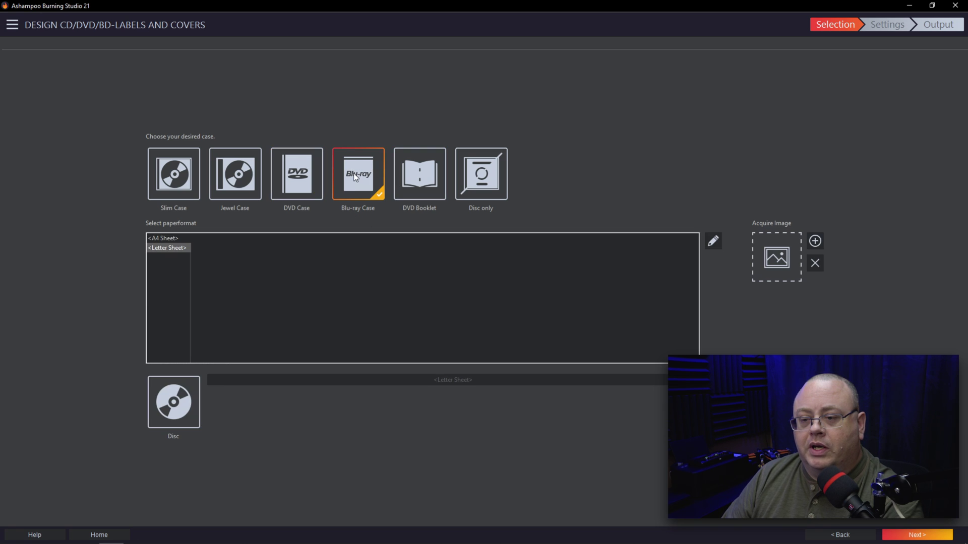
click(284, 168)
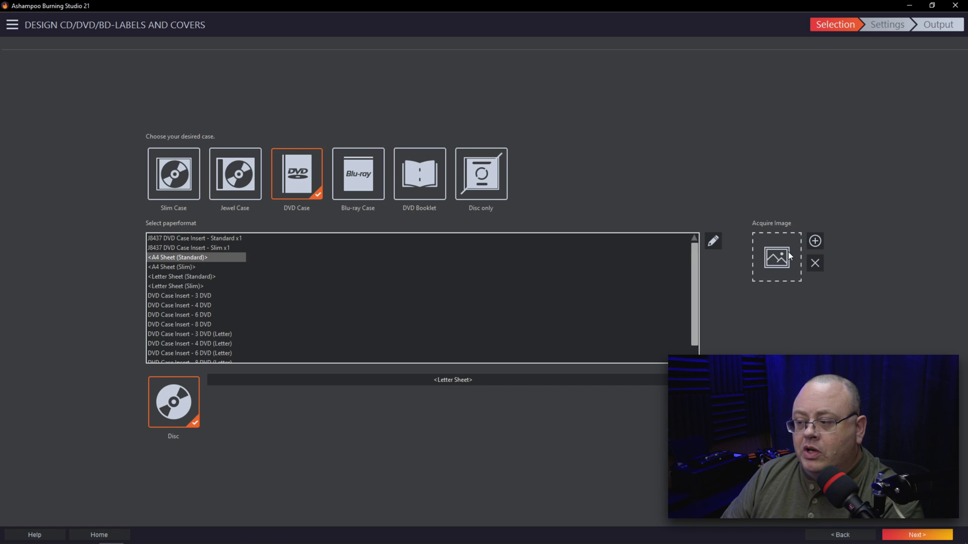
click(814, 242)
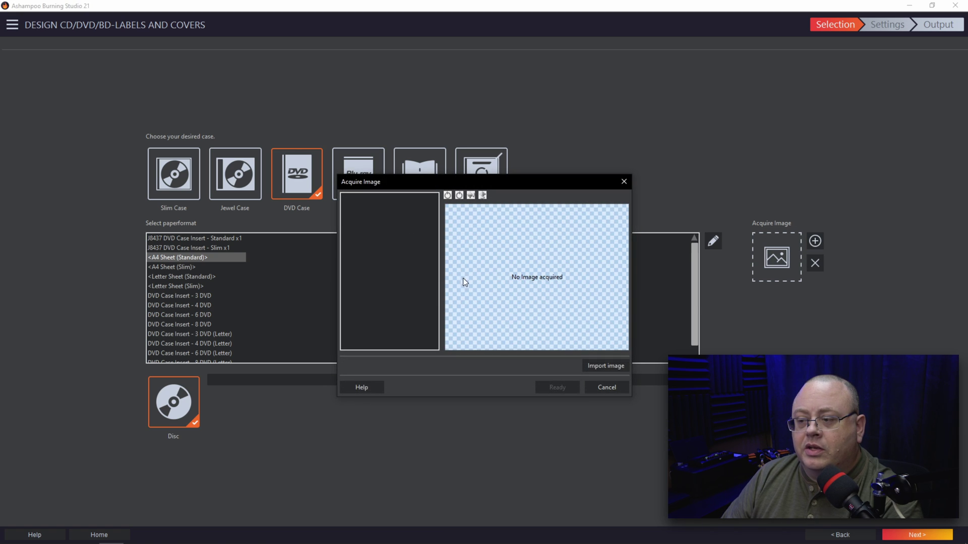
click(623, 183)
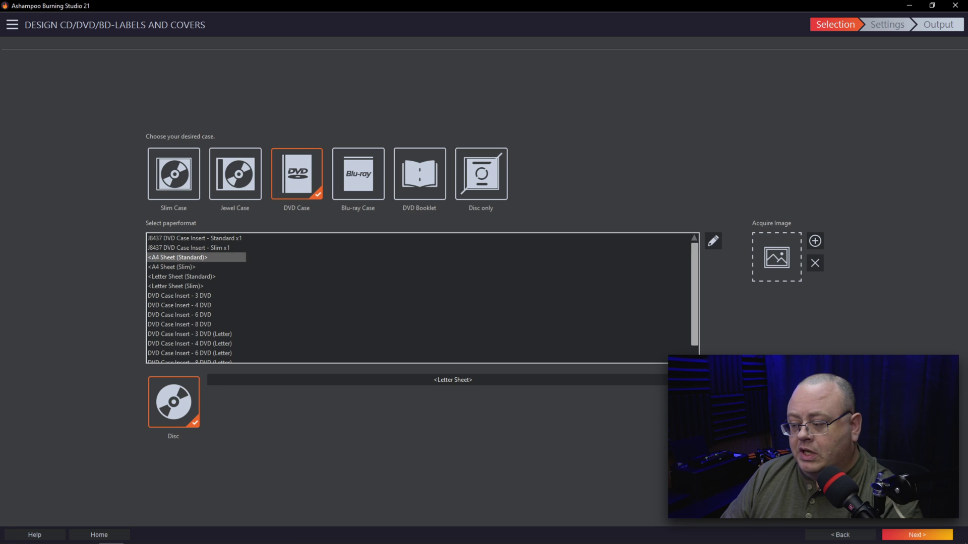
- Advance past case selection and the Title/Subtitle page to the blank DVD case layout
click(909, 536)
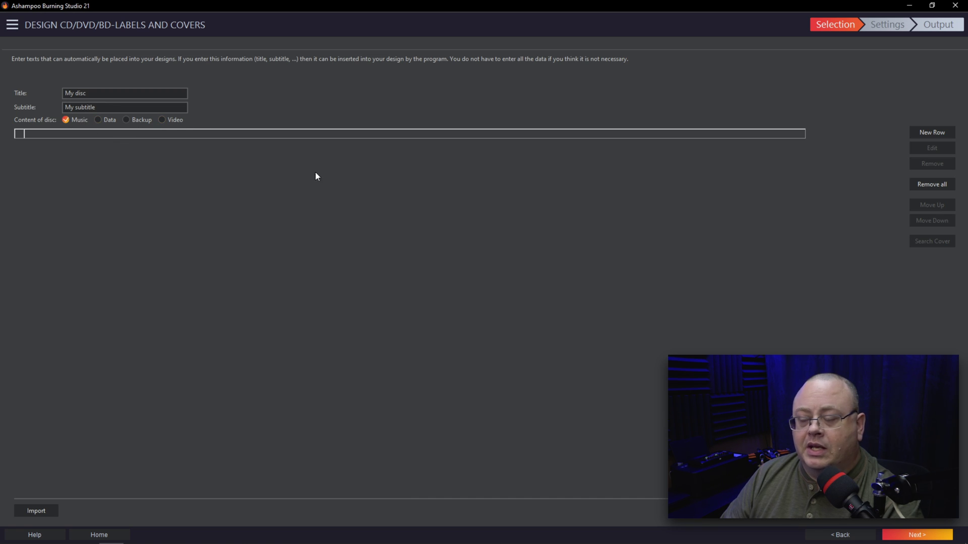
click(906, 536)
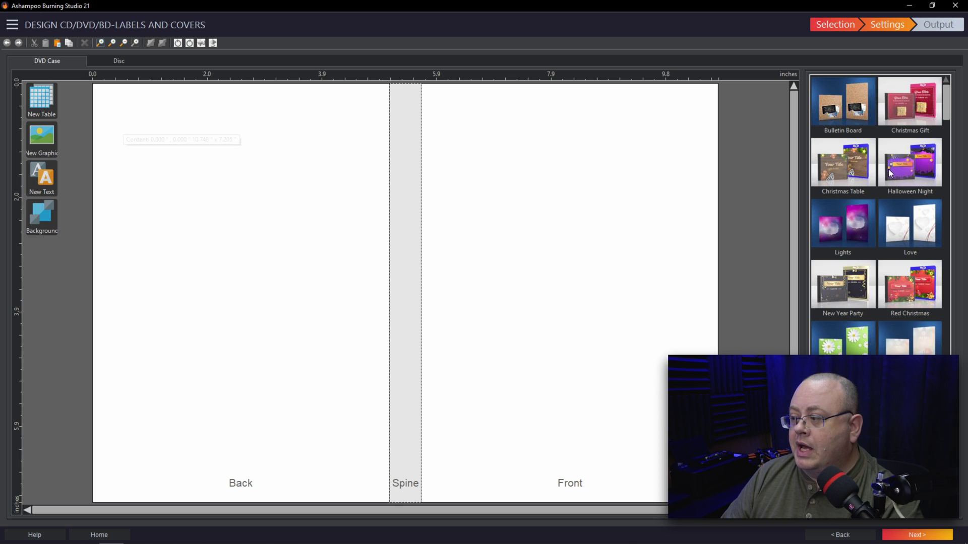
- Try the Love hearts template, then replace it with the snowy Christmas-tree template
click(919, 222)
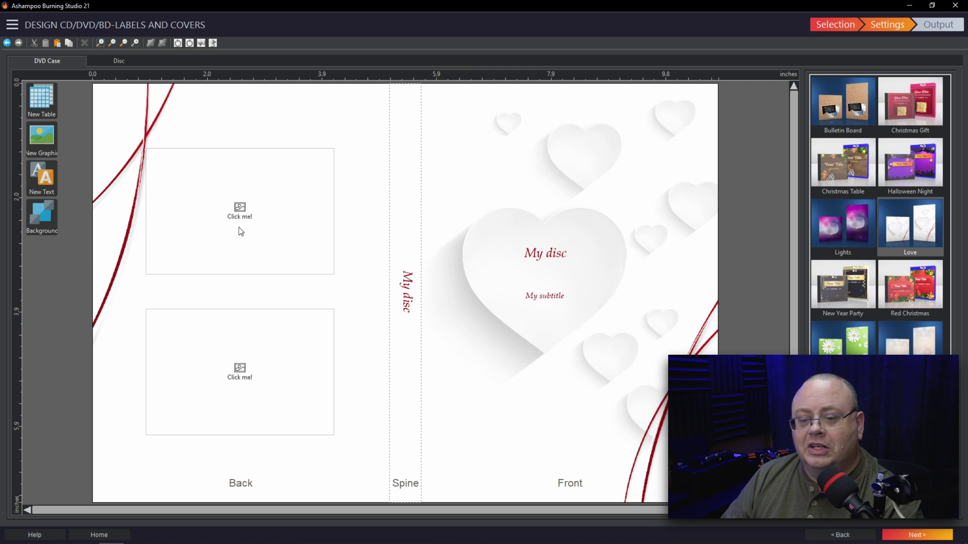
click(840, 221)
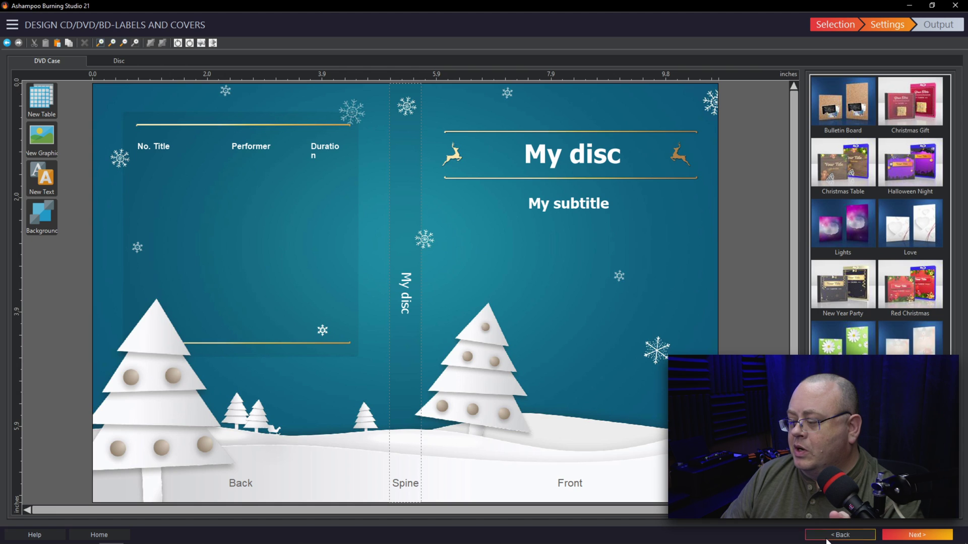
- Back out of the cover designer past the disc text and case pages, discarding the unsaved cover changes
click(831, 537)
click(832, 537)
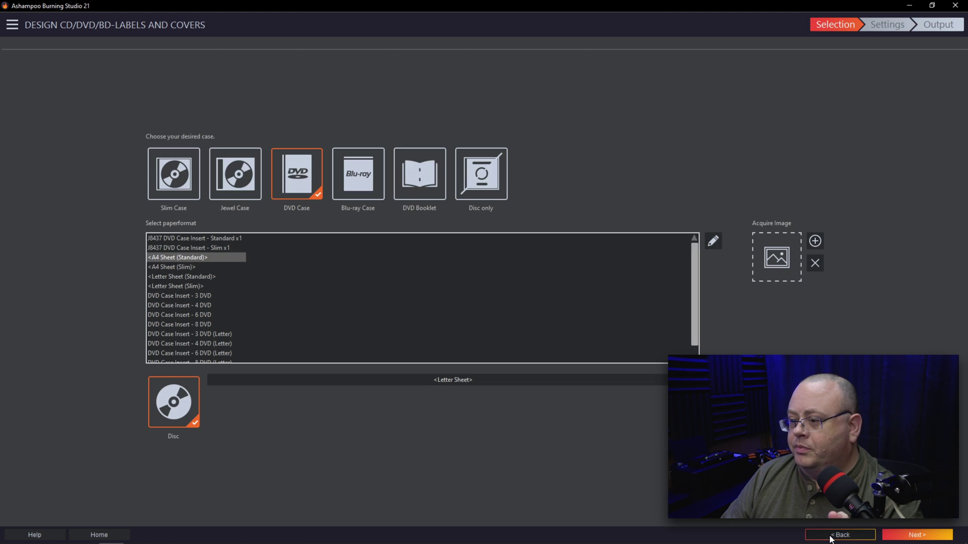
click(829, 535)
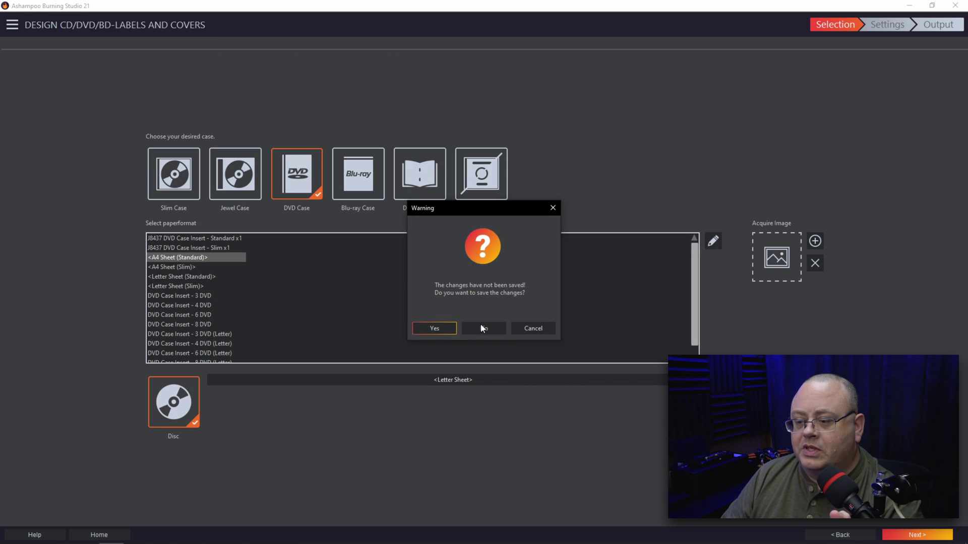
click(482, 328)
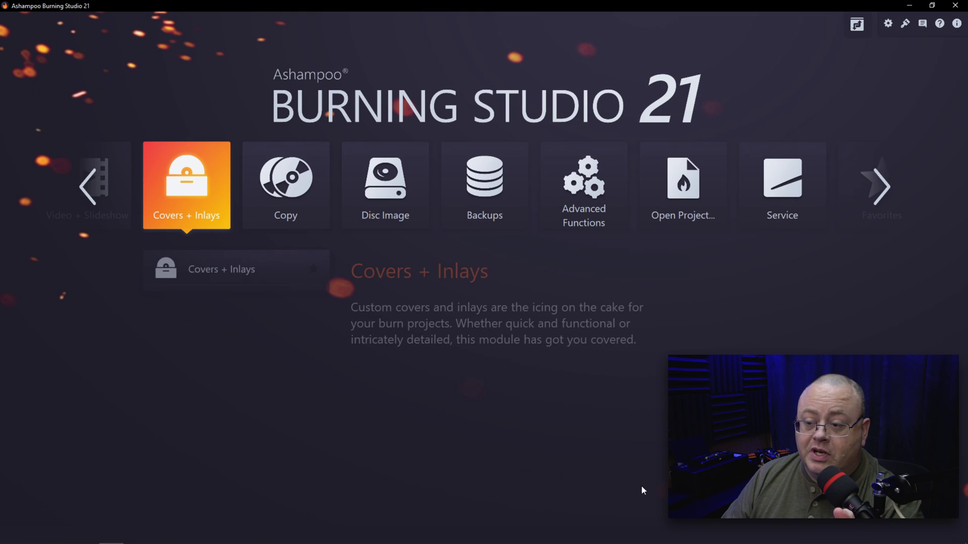
- Show the Copy module and select its Copy Disc option
click(273, 180)
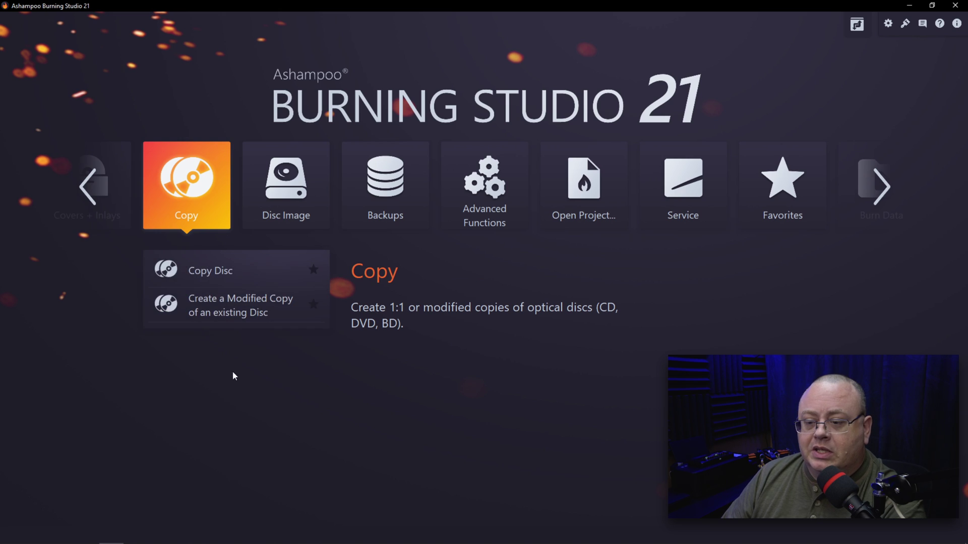
click(235, 268)
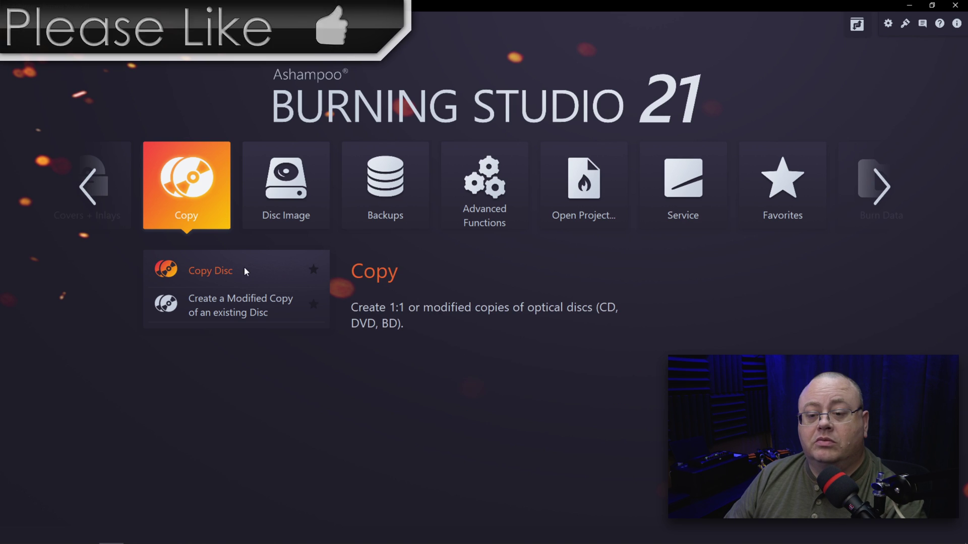
mouse_move(236, 313)
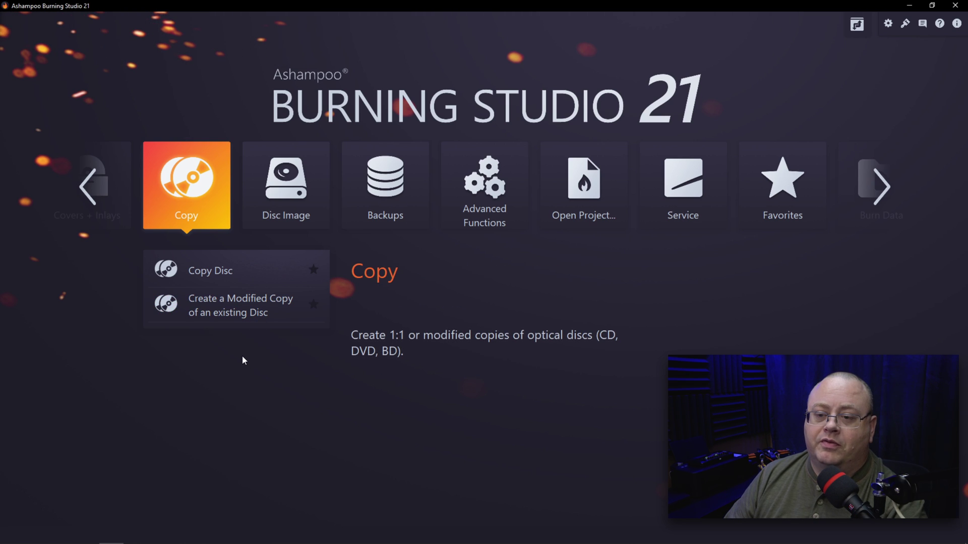
- Select the Disc Image tile to reveal Burn Image, Create Image and Browse Image
click(292, 179)
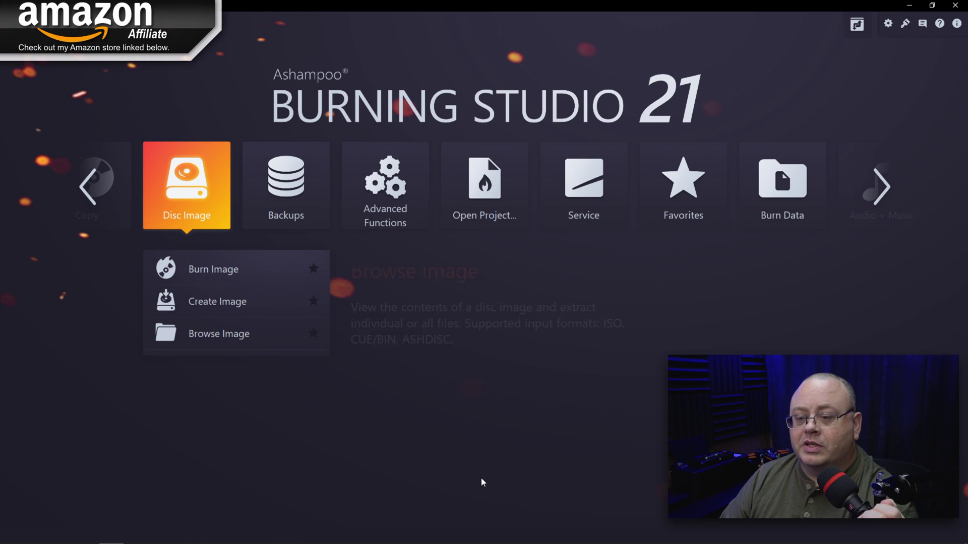
- Bring up the Backups module's options from the home screen carousel
click(298, 184)
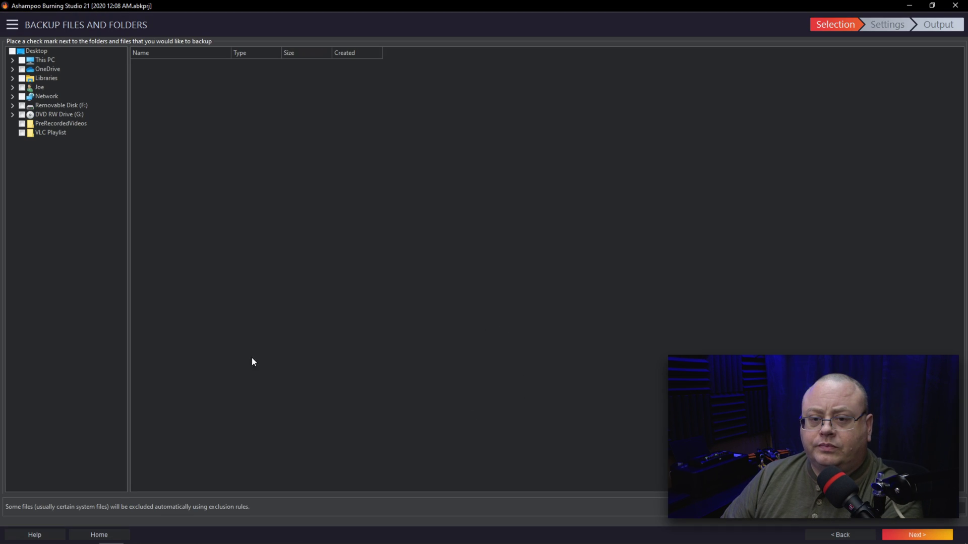
- List the VLC Playlist files, set the backup destination to CD/DVD/BD, then return home
click(36, 134)
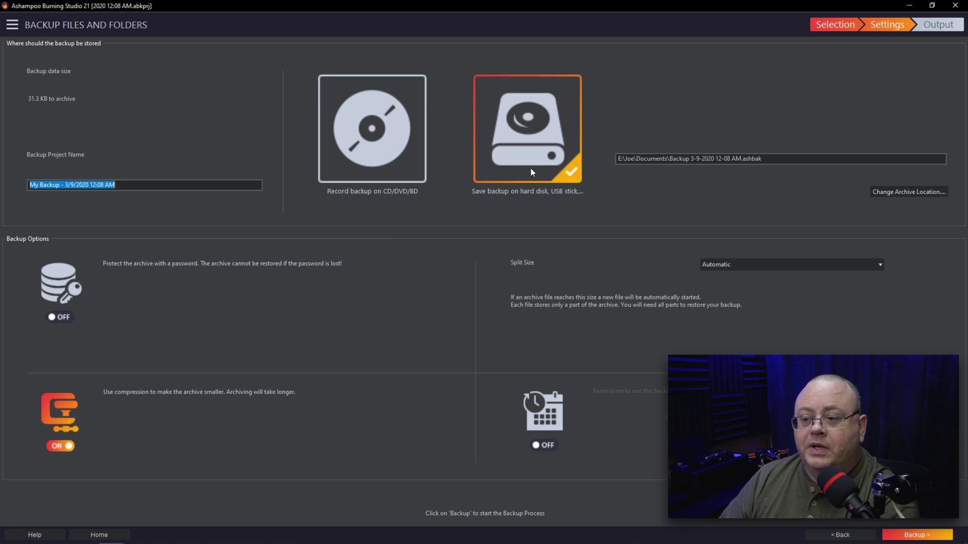
click(365, 115)
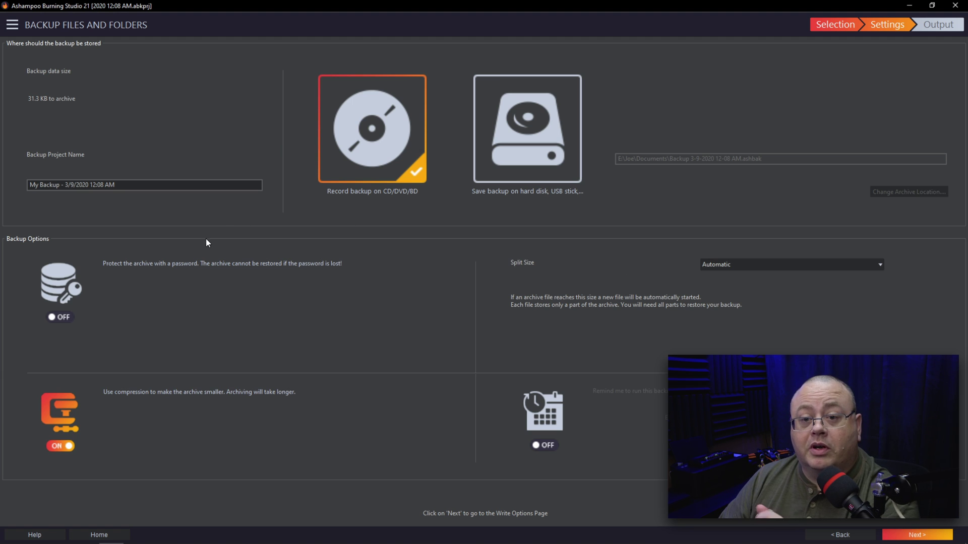
click(852, 535)
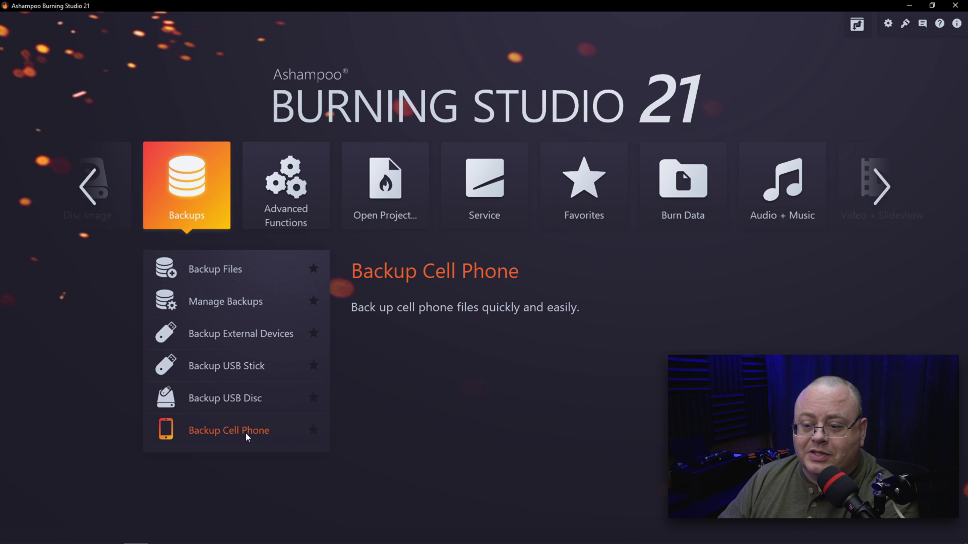
- Show the Advanced Functions section with Finalize Disc among its five disc tools
click(300, 162)
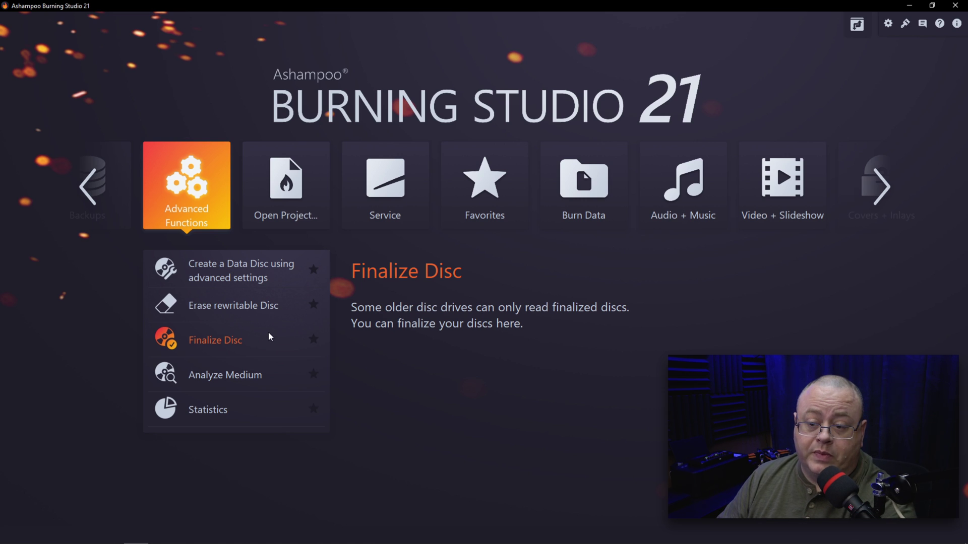
- Step through the Open Project and Service modules to reach Favorites and its most-used features
click(295, 176)
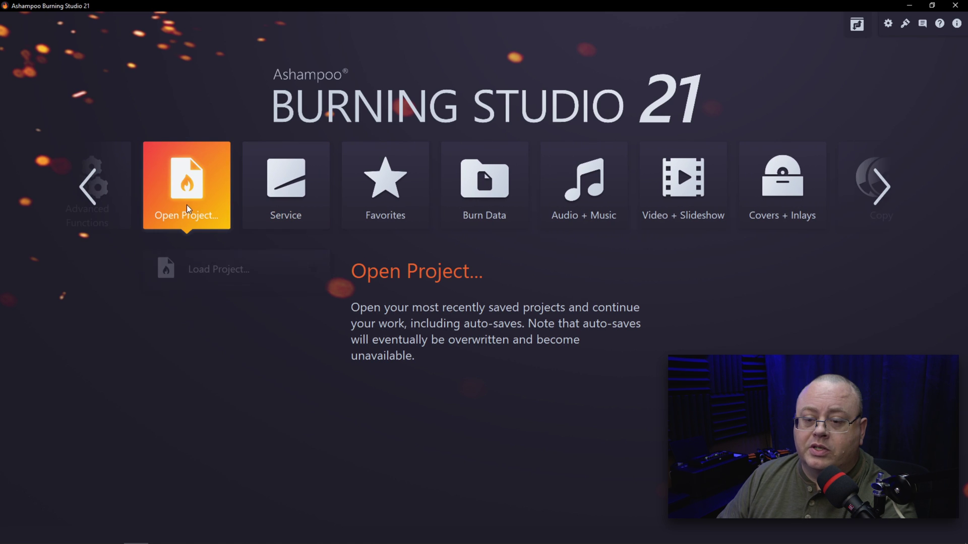
click(295, 183)
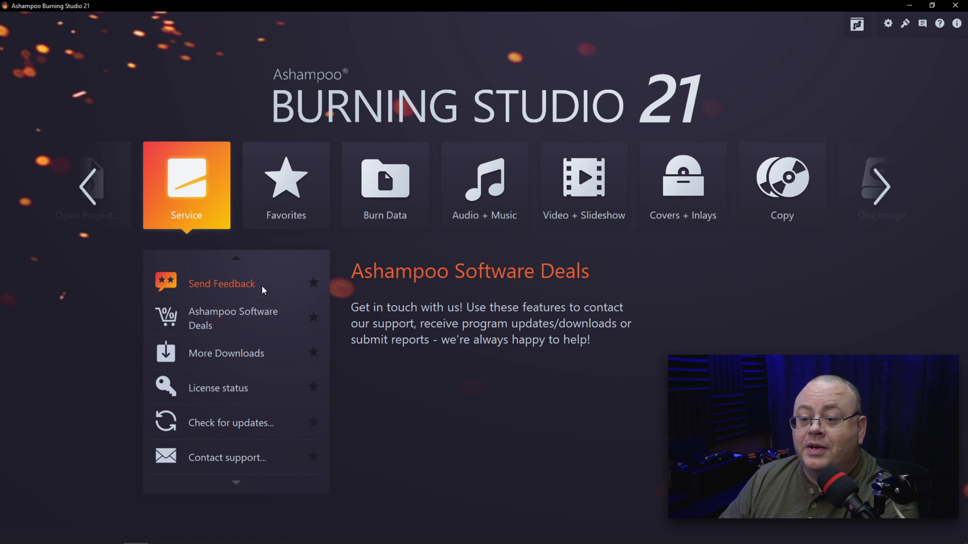
click(291, 183)
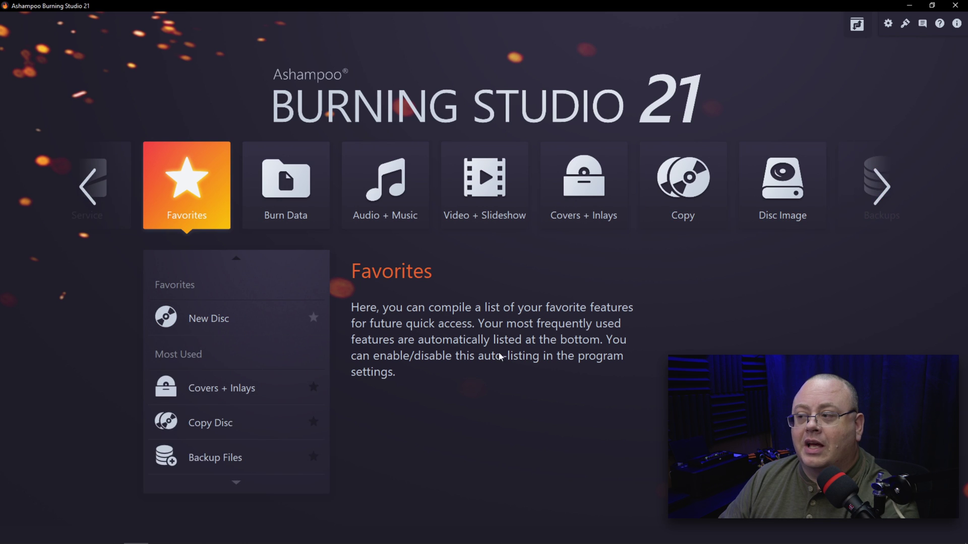